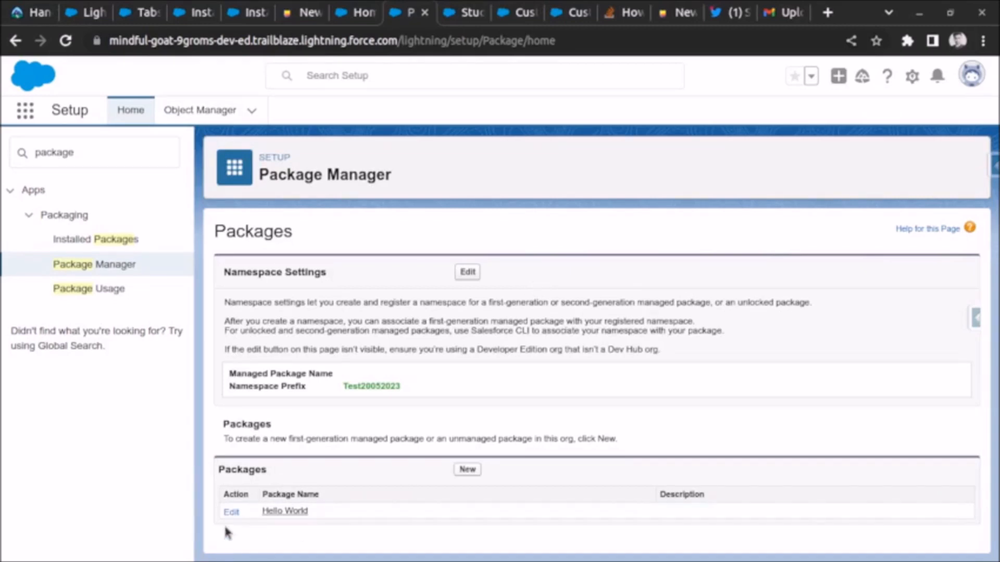
- Open the Hello World package in Package Manager and review its details and components
click(295, 514)
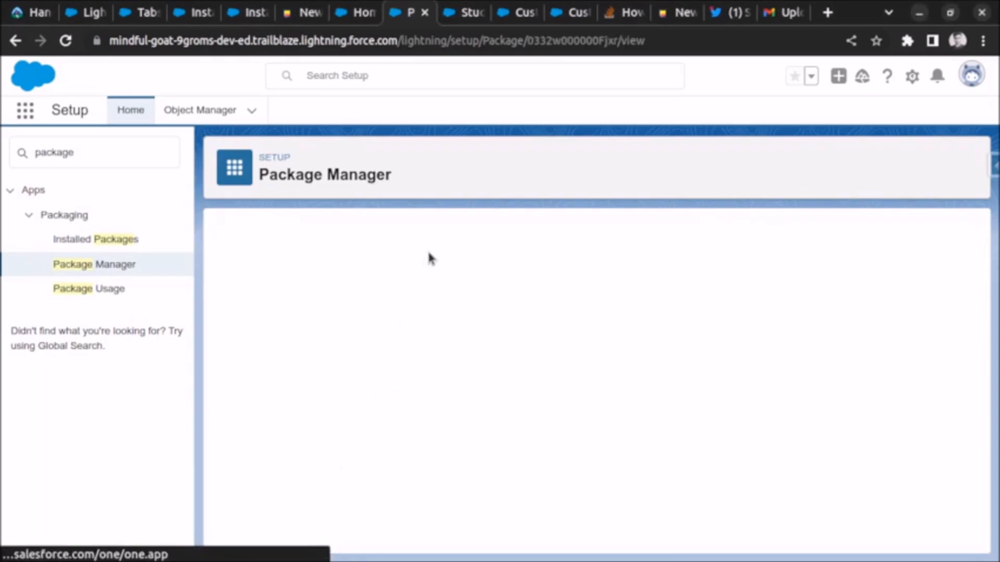
scroll(465, 360, down, 2)
scroll(521, 338, up, 2)
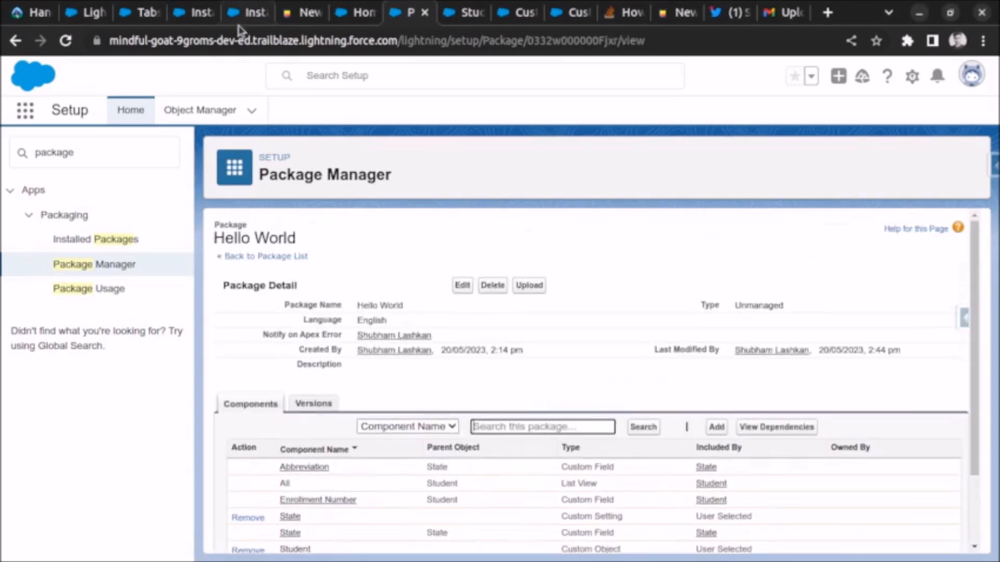
- In the other org's Installed Packages, uninstall the package without saving a copy of its data, confirming permanent deletion of all associated components
click(201, 13)
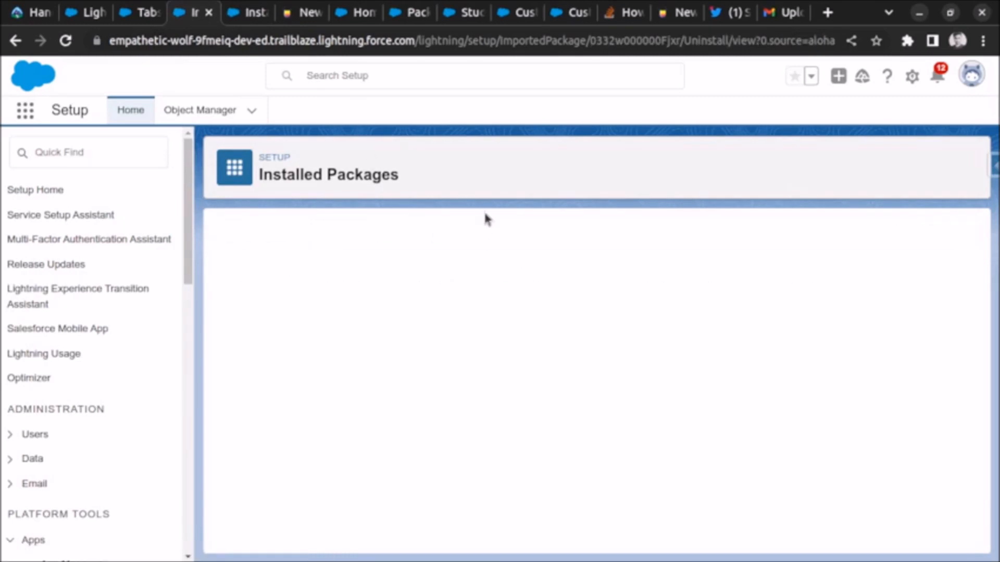
scroll(466, 243, down, 4)
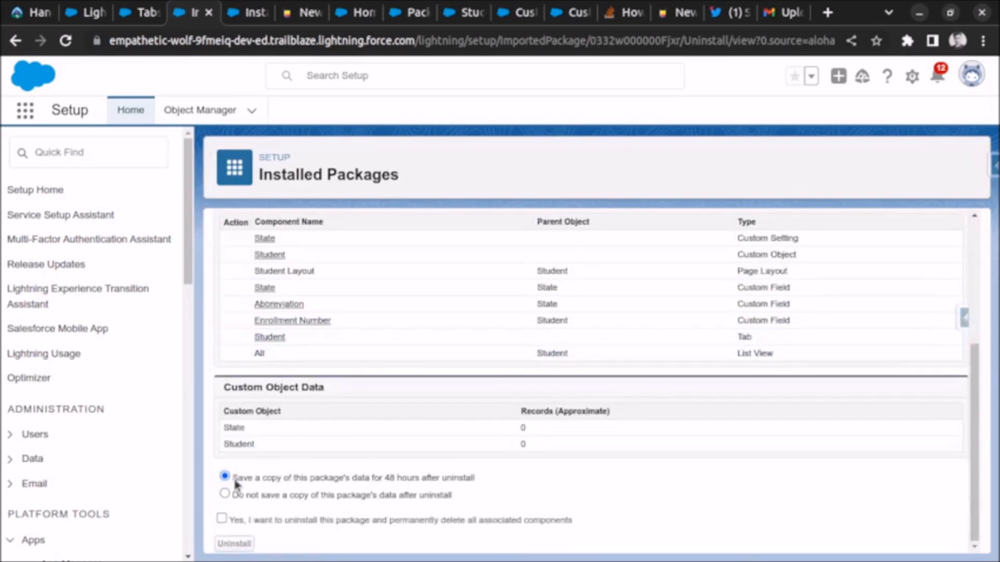
click(224, 493)
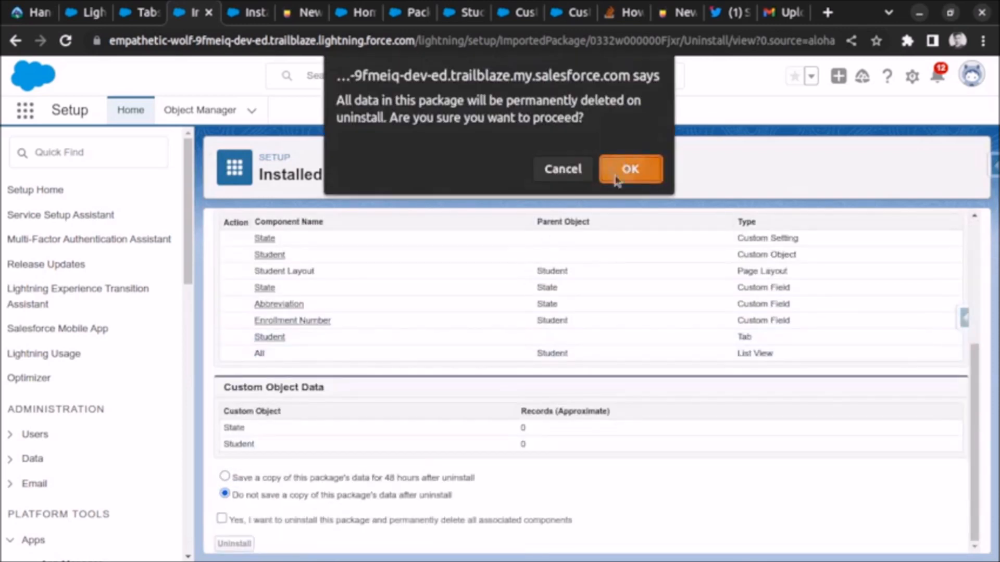
click(624, 167)
click(222, 518)
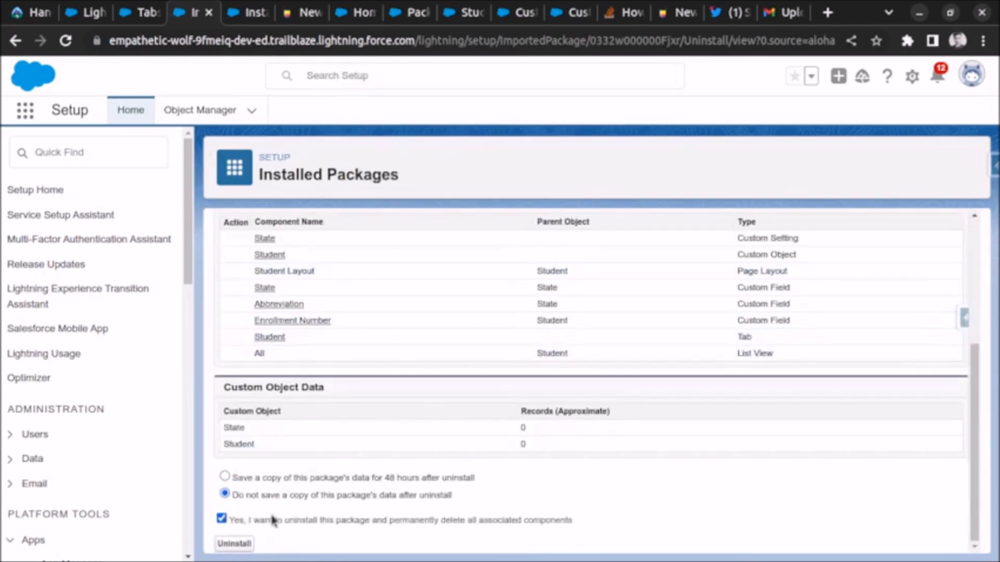
click(234, 543)
- Return to the Hello World package in the source org, mark it as Managed, and save the change
click(414, 14)
scroll(395, 354, down, 2)
scroll(397, 361, up, 2)
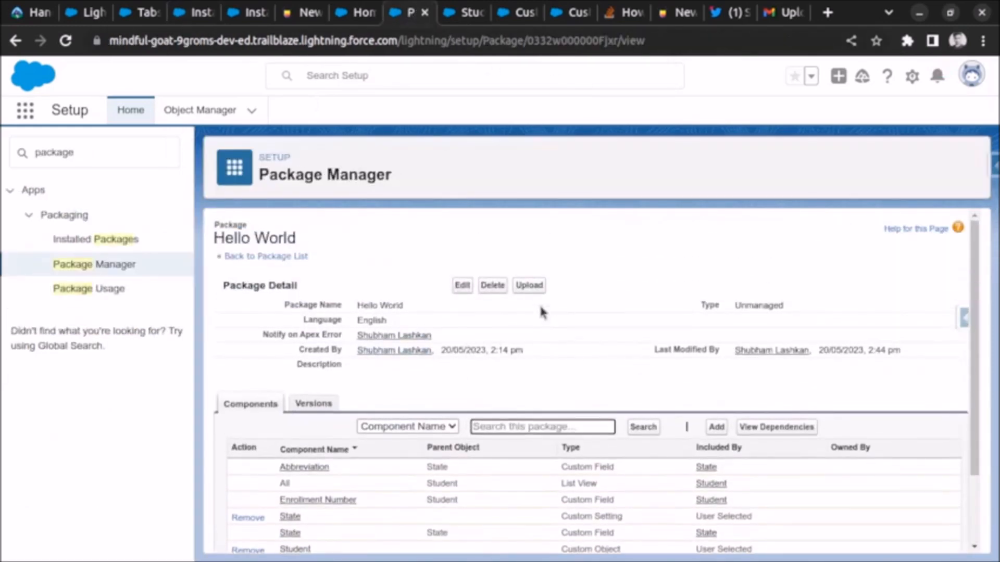
drag(700, 304, 785, 305)
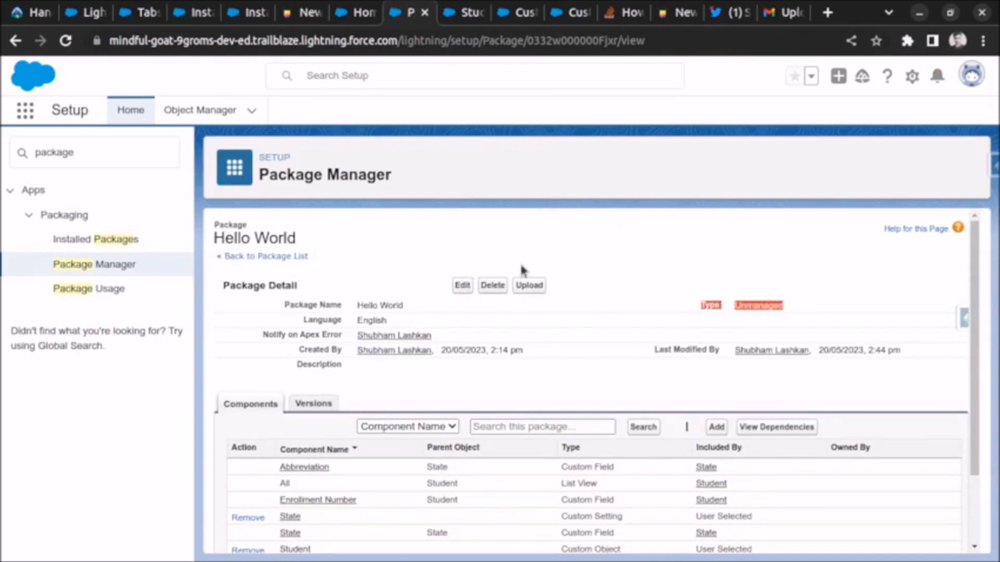
click(461, 285)
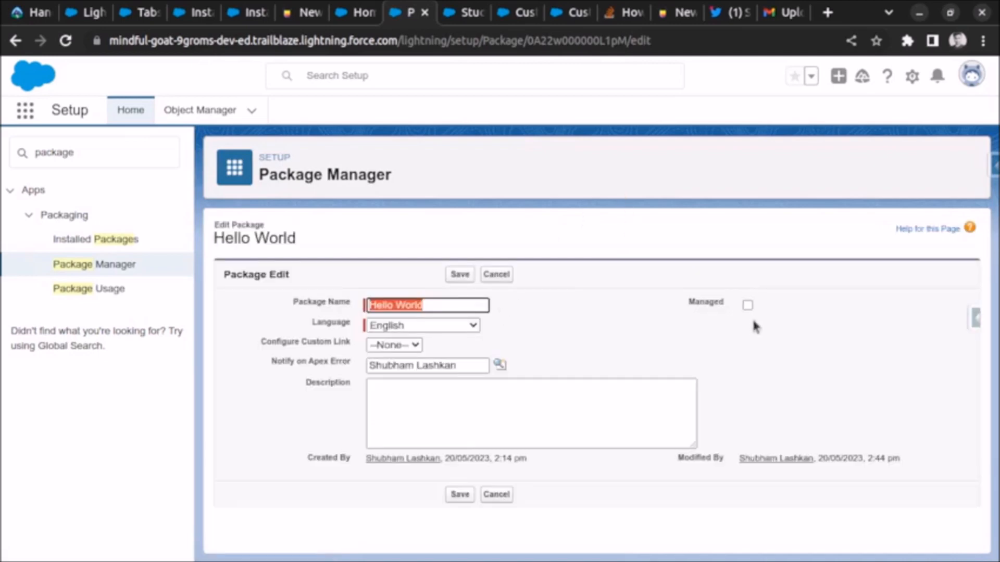
click(748, 305)
click(635, 211)
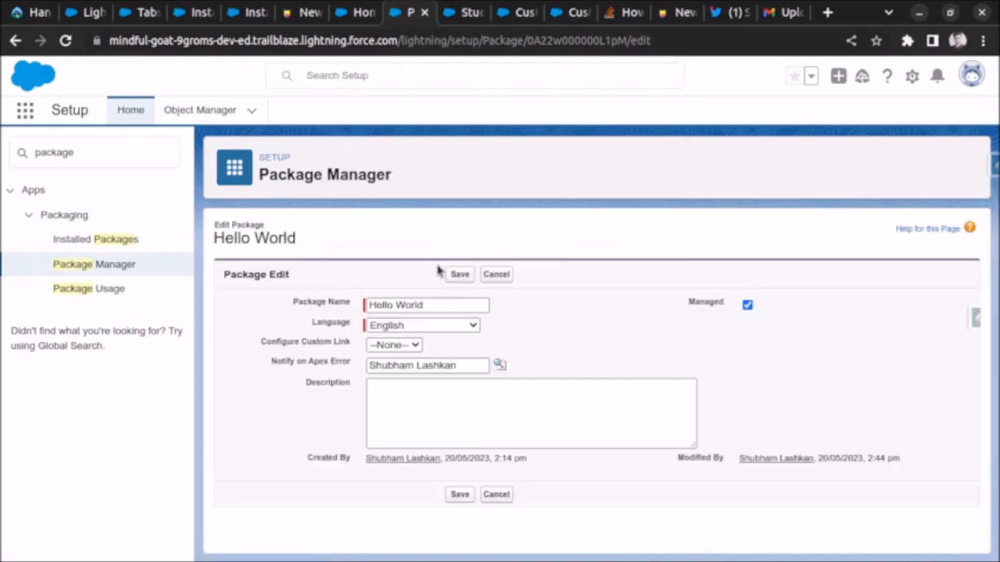
click(459, 275)
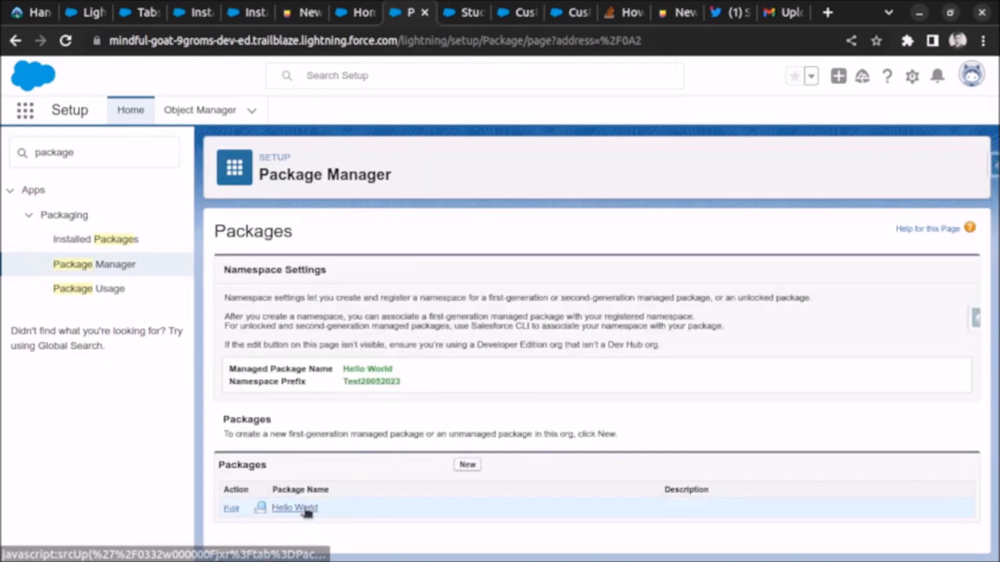
- Open the Hello World package and examine its type, namespace, post install script and uninstall script fields
click(306, 508)
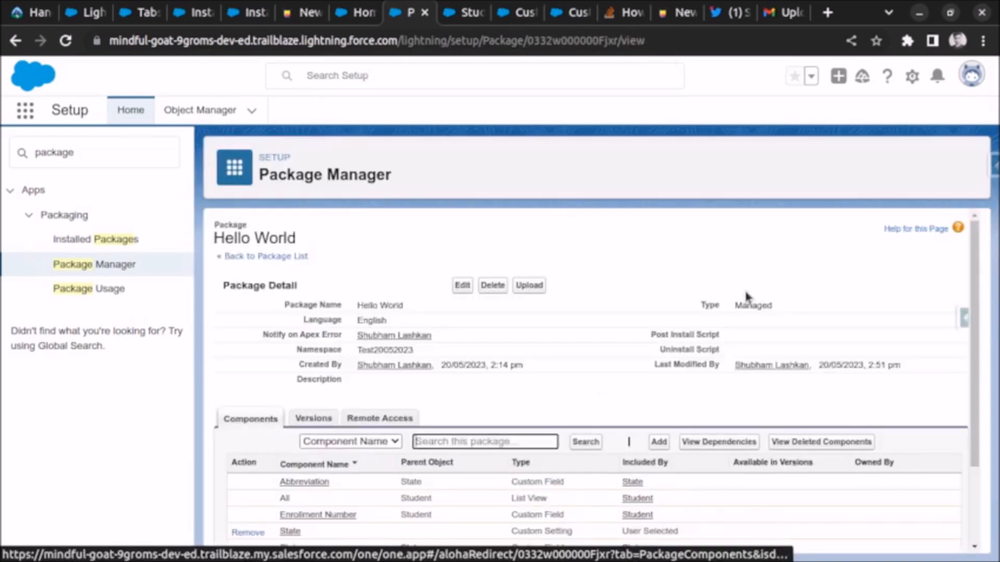
drag(734, 305, 767, 305)
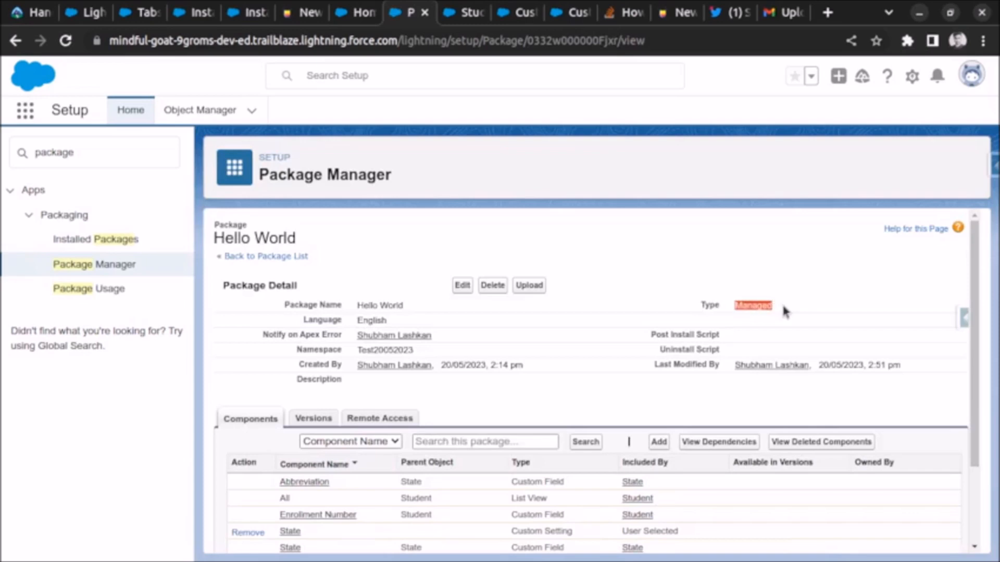
scroll(783, 311, down, 2)
scroll(507, 290, up, 2)
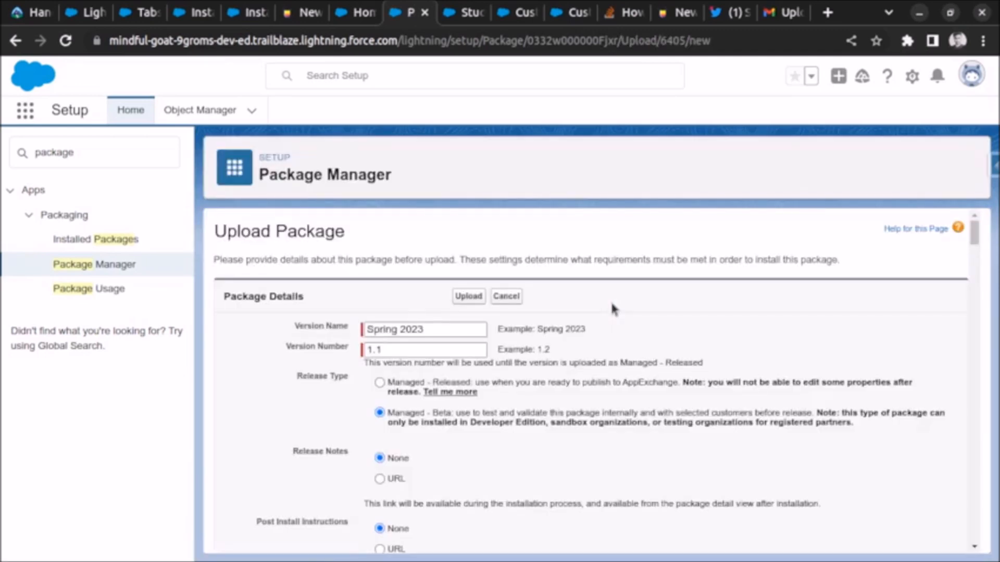
click(86, 263)
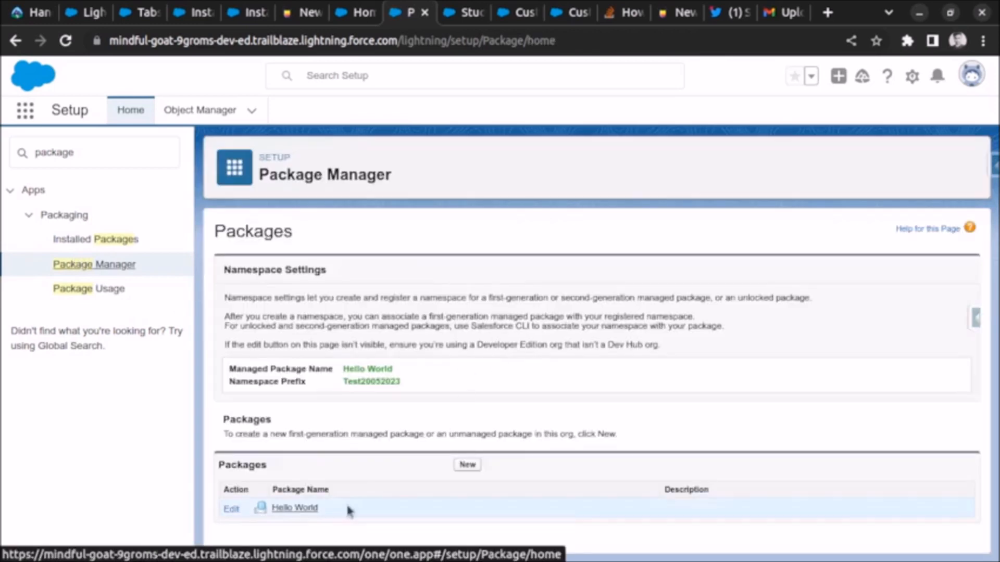
click(295, 508)
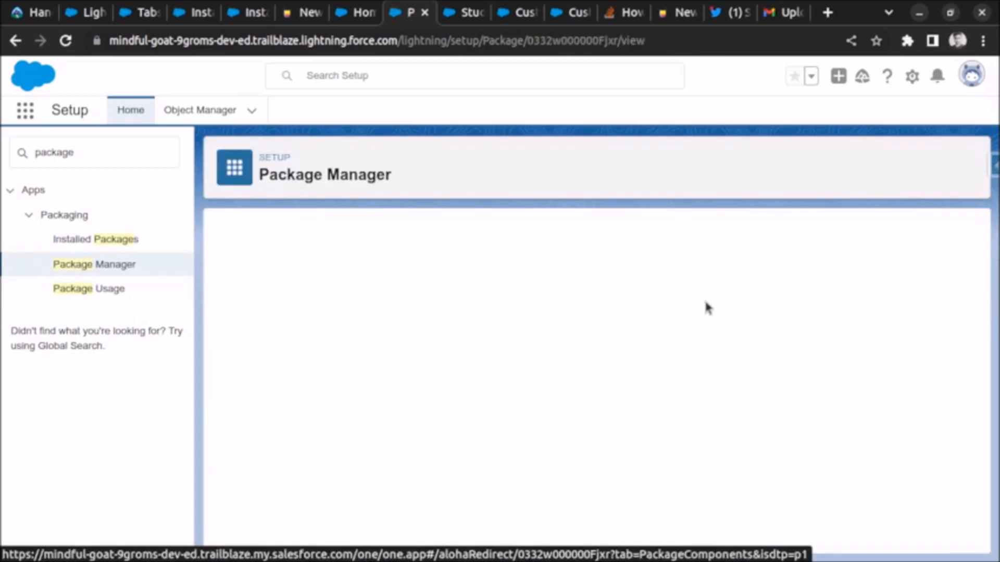
mouse_move(656, 335)
mouse_down()
mouse_move(723, 341)
mouse_move(698, 344)
mouse_move(668, 325)
mouse_up()
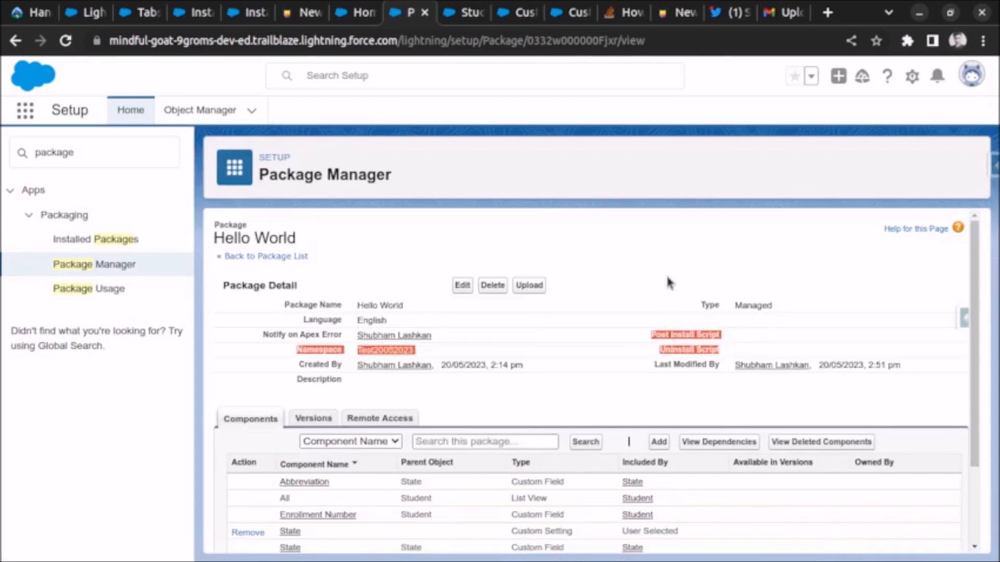
click(670, 283)
drag(660, 335, 714, 339)
click(659, 333)
drag(655, 334, 696, 336)
- Open the Hello World package's upload form, try uploading it as Managed - Released, and back out at the confirmation
click(529, 285)
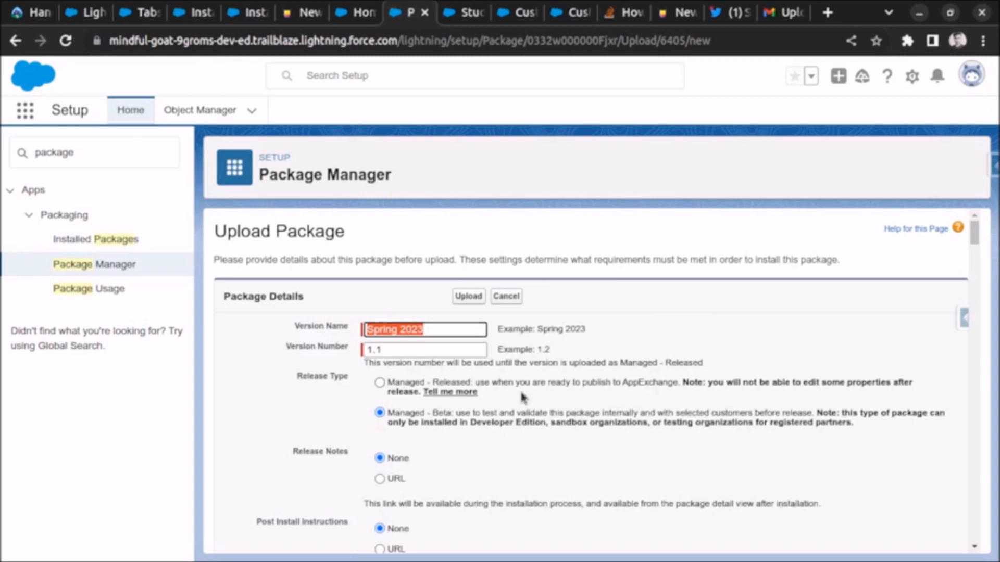
drag(405, 383, 480, 385)
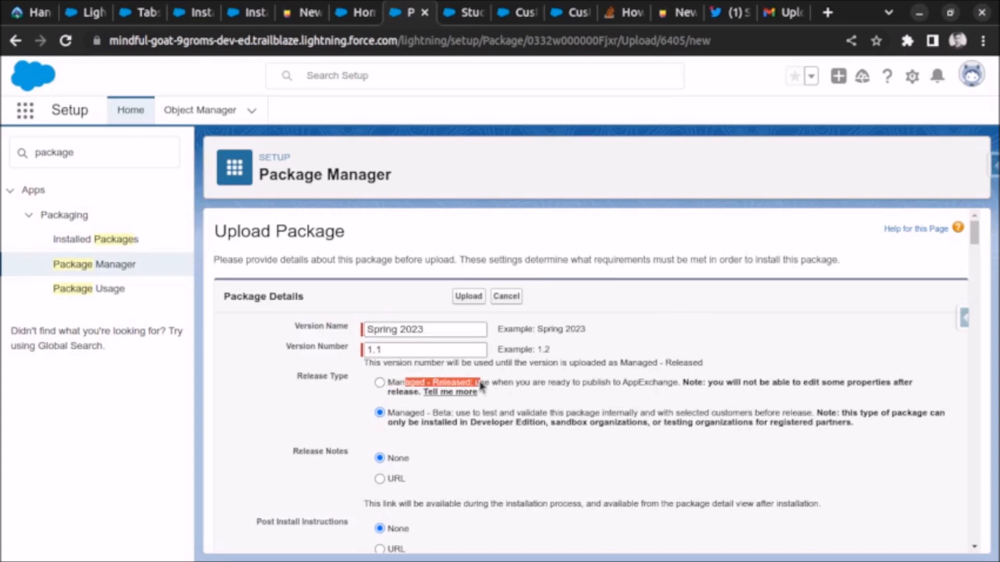
click(532, 389)
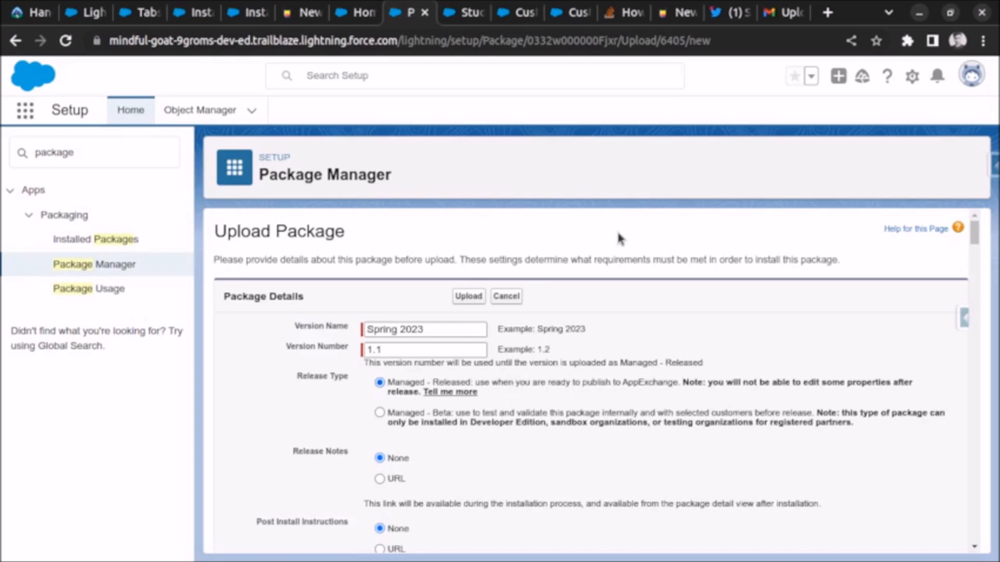
click(460, 297)
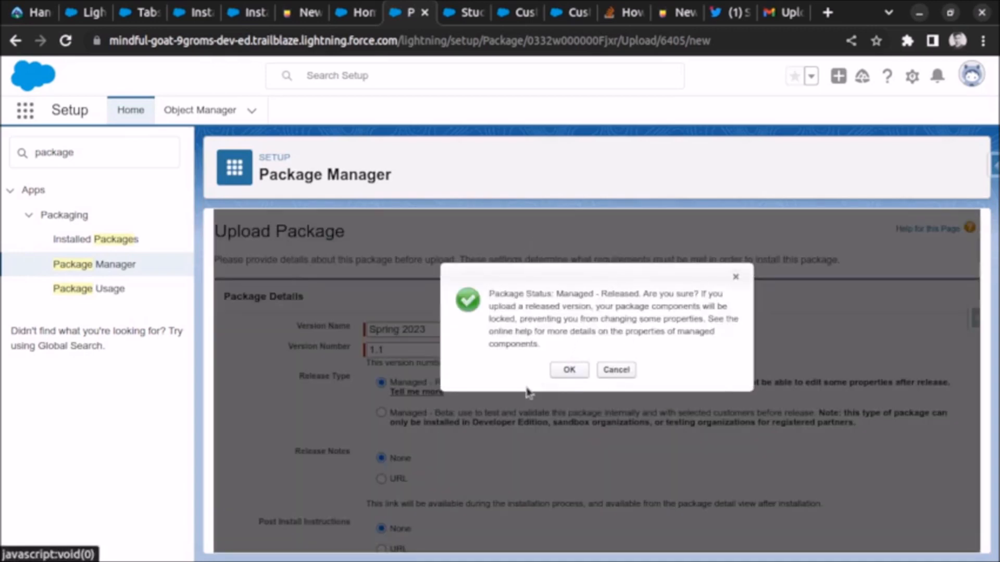
click(736, 276)
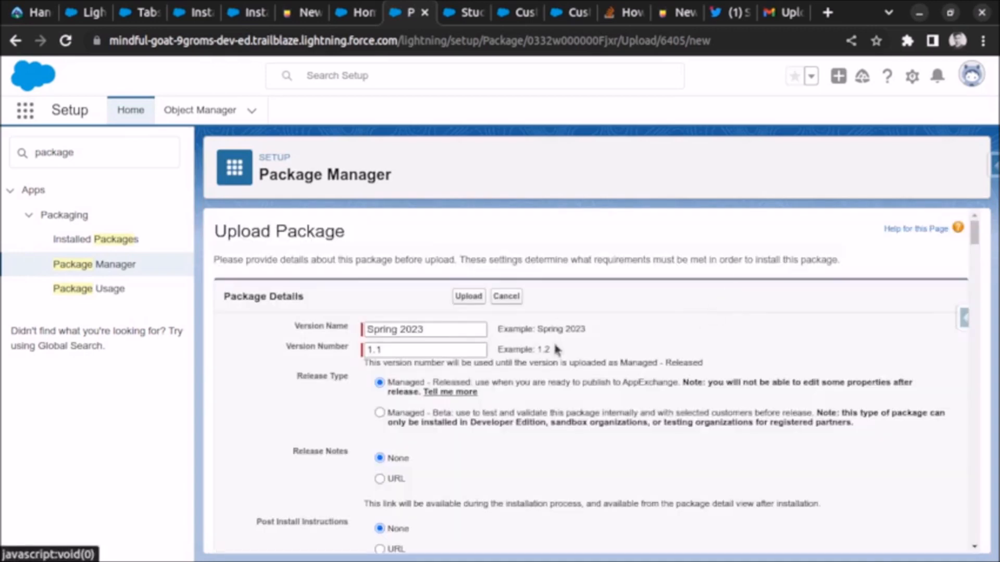
- Upload the Hello World package with the Managed - Beta release type
click(379, 413)
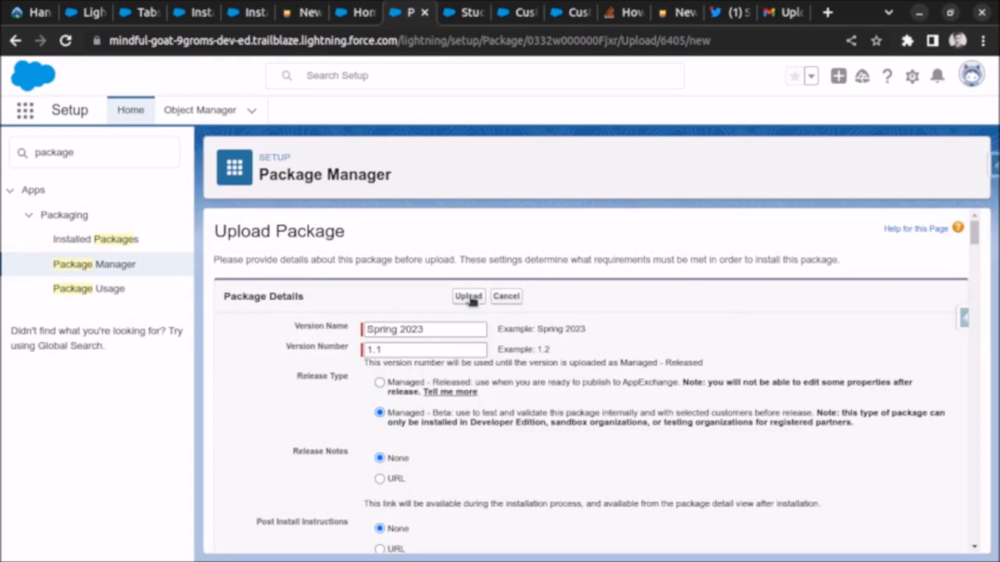
click(469, 297)
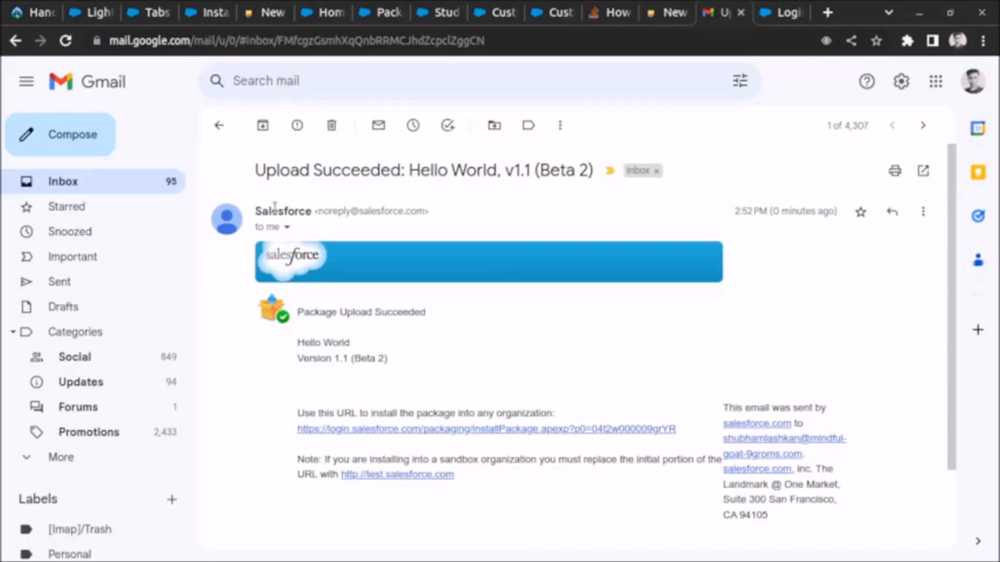
- In Gmail, review the package upload email, open its installation link, and log in to the target org with the prefilled credentials
drag(255, 211, 294, 211)
click(264, 412)
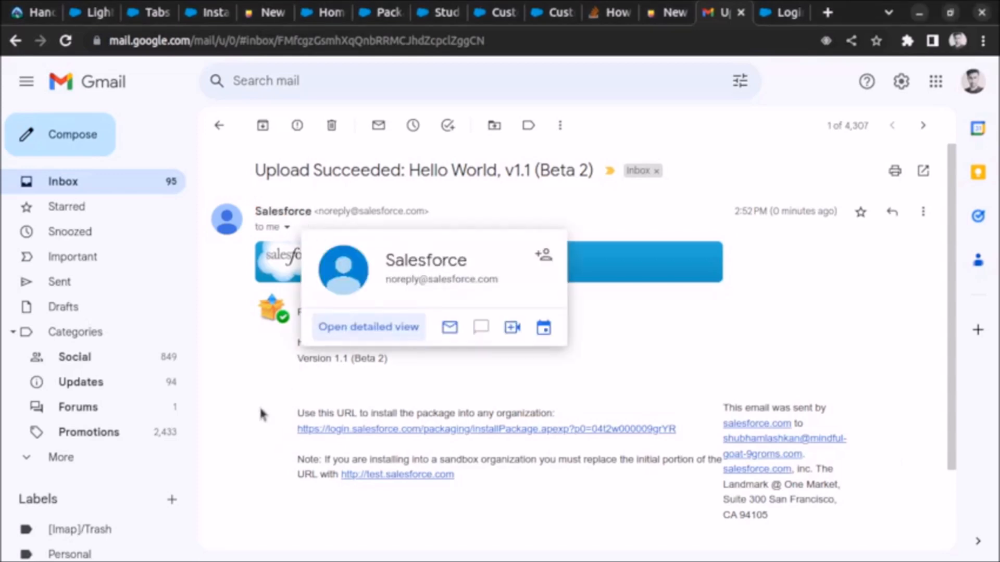
drag(314, 311, 425, 313)
drag(313, 361, 358, 361)
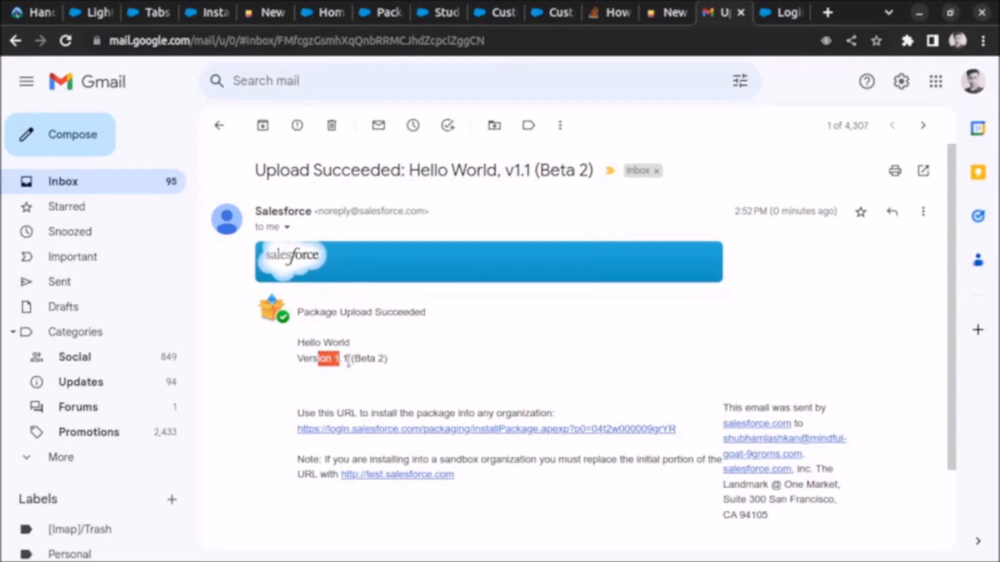
drag(353, 359, 391, 361)
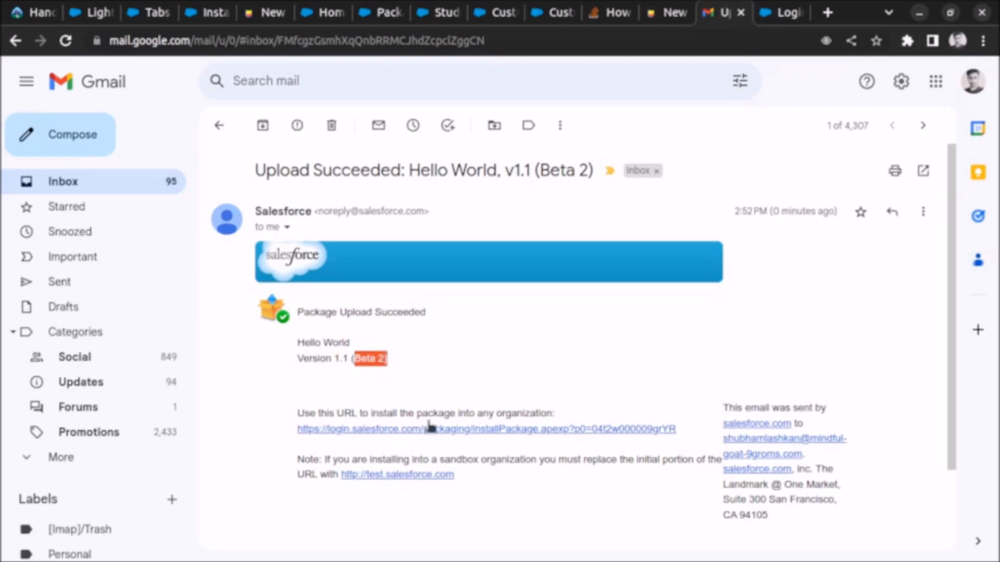
click(430, 428)
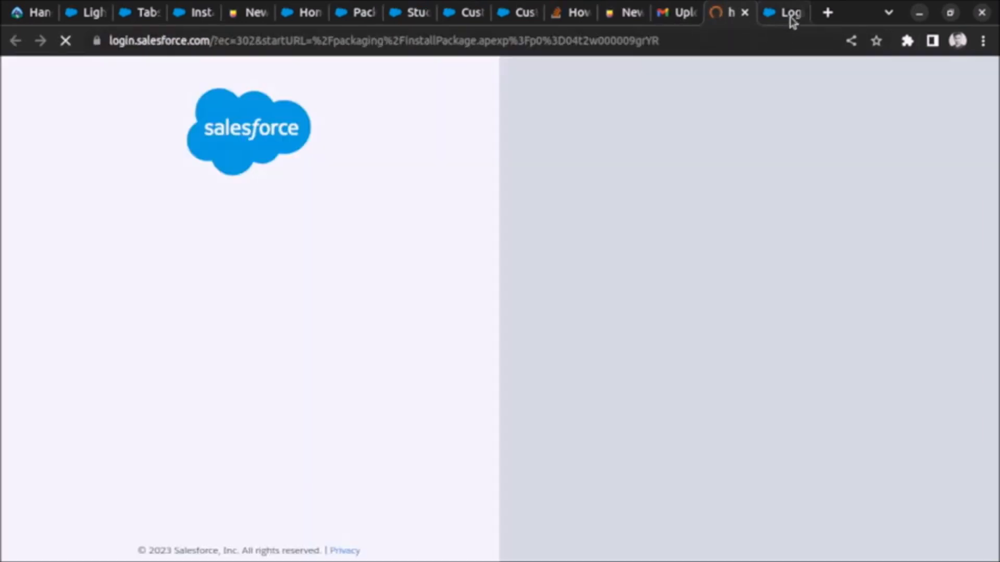
click(790, 18)
click(798, 14)
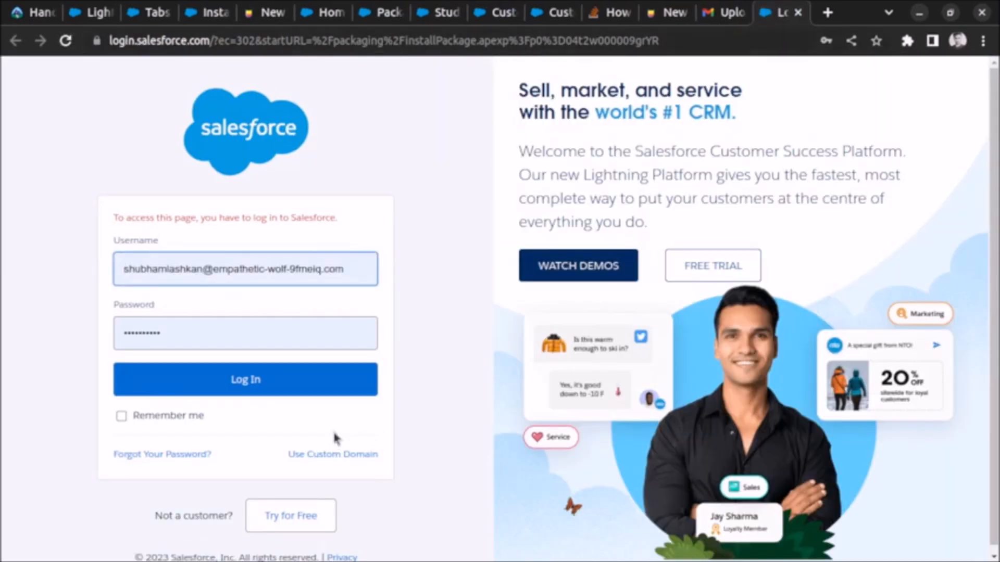
click(299, 387)
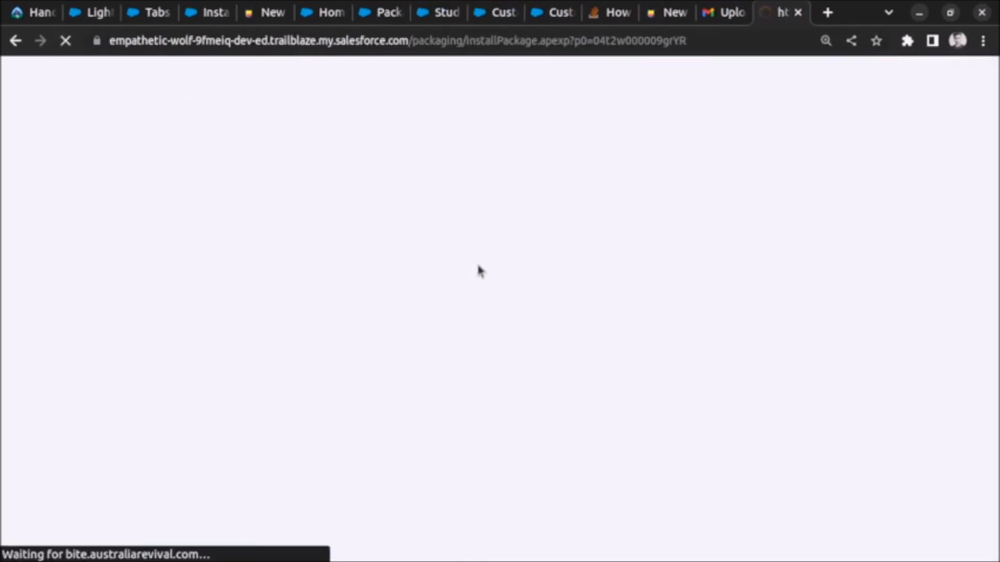
- Check the target org's installed packages and install Hello World for Admins Only, acknowledging the Non-Salesforce Application notice
drag(764, 14, 259, 22)
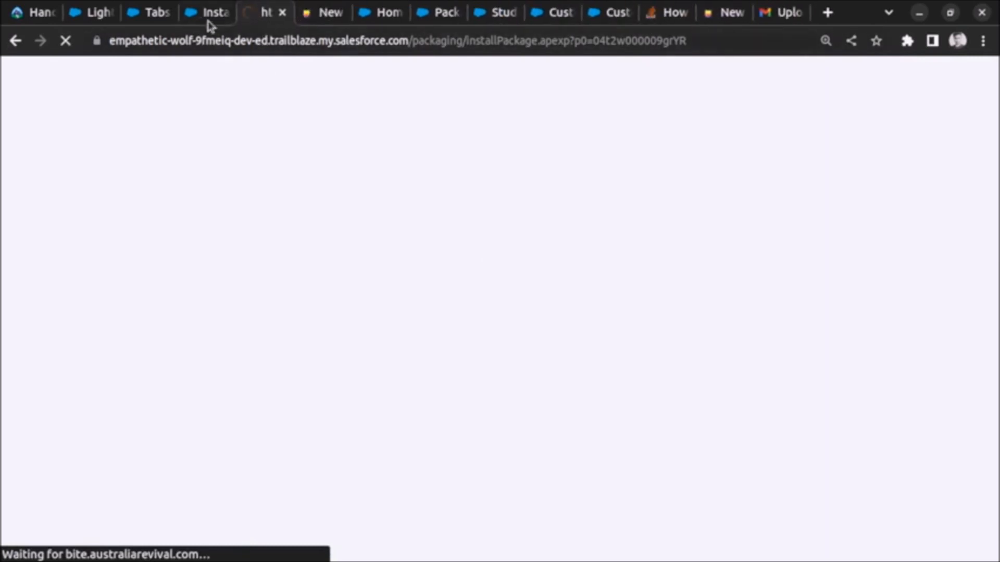
click(206, 21)
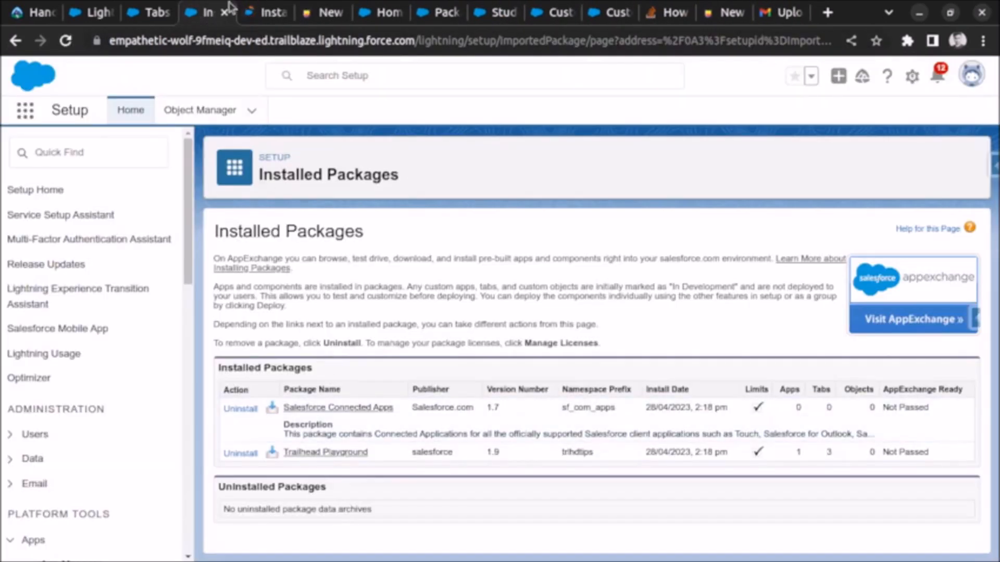
click(254, 21)
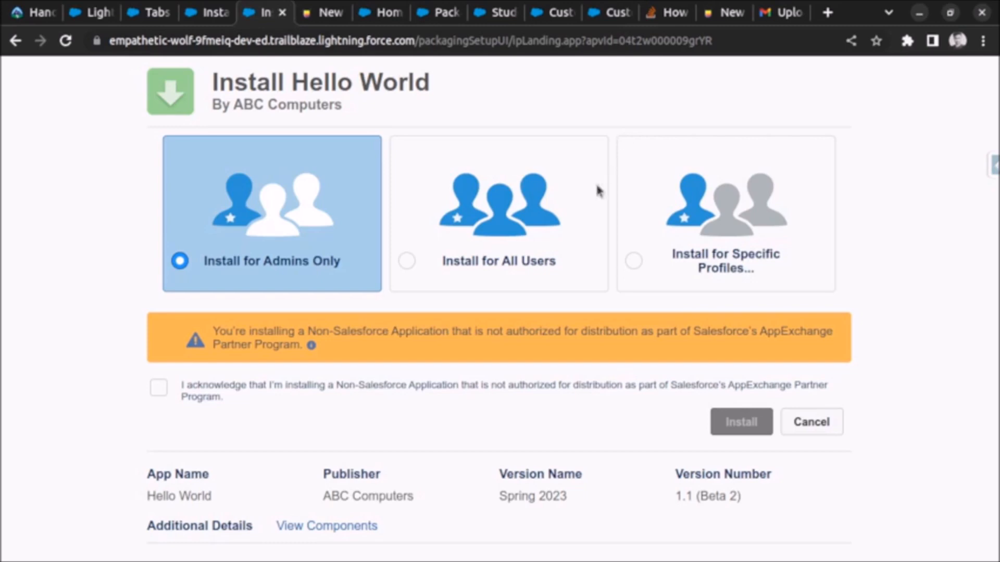
click(160, 390)
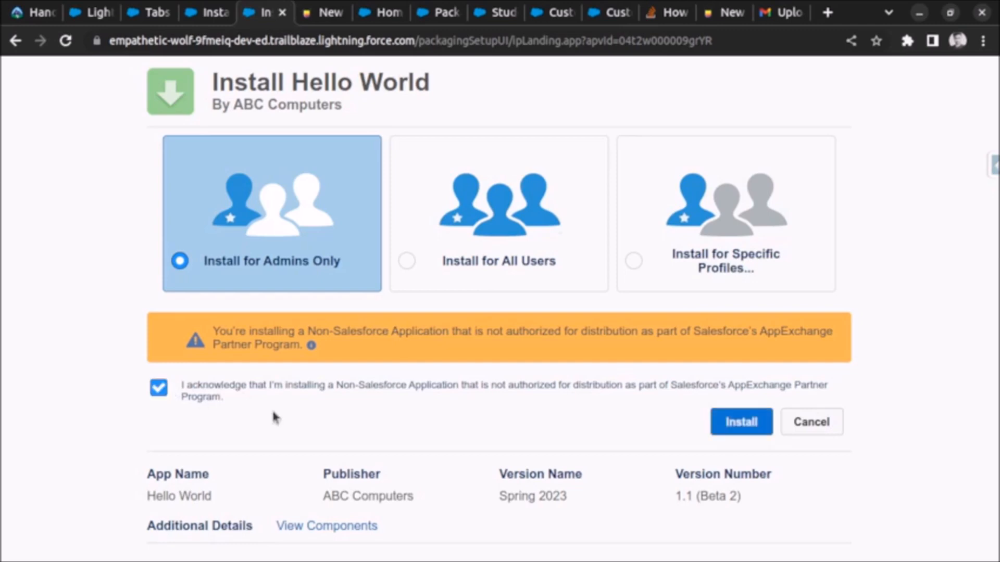
click(764, 429)
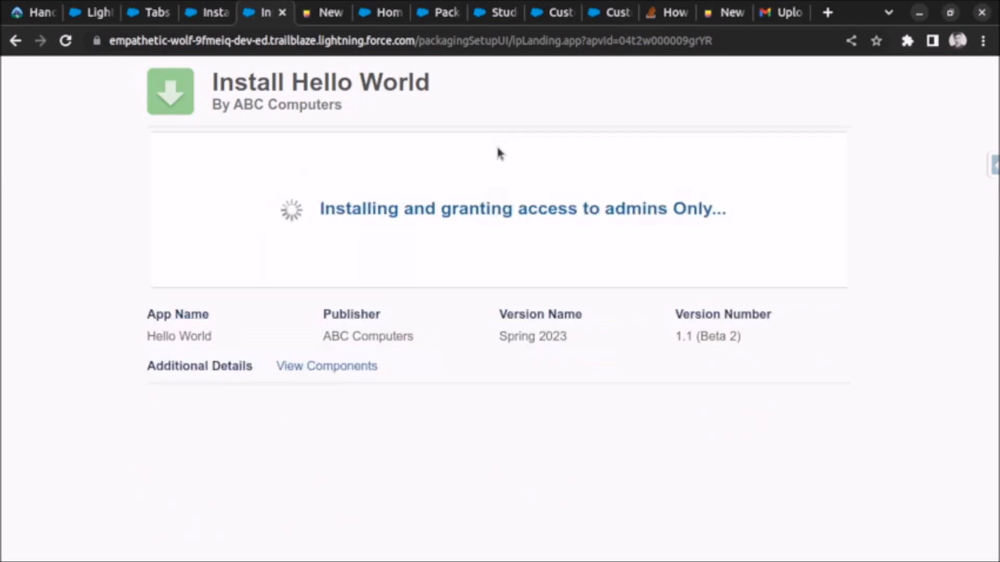
- Switch to the target org's Custom Tabs setup page to examine its custom object tabs
click(214, 13)
click(151, 15)
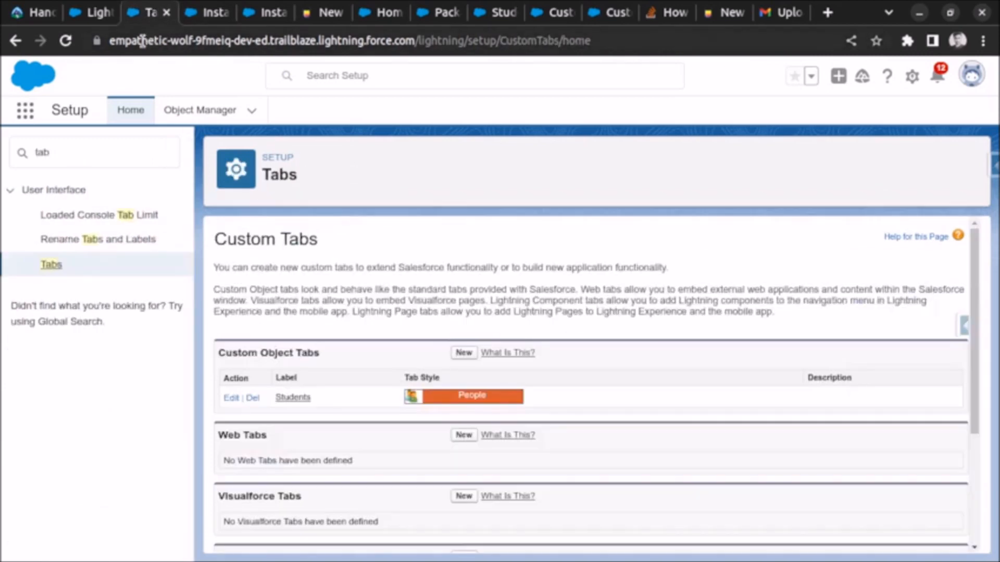
click(87, 15)
click(152, 16)
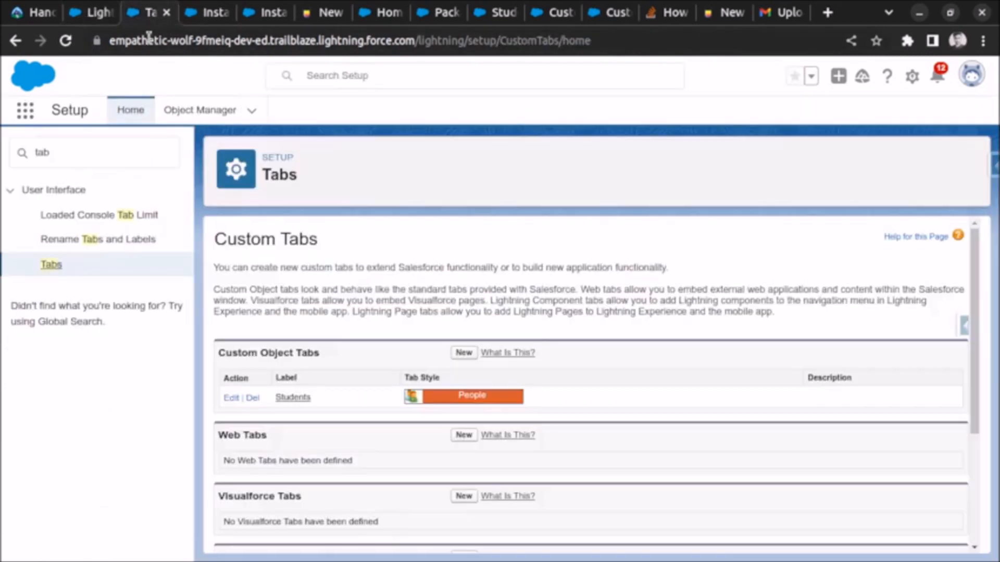
- Check the Hello World installation status and refresh the target org's Installed Packages list
click(127, 111)
click(217, 14)
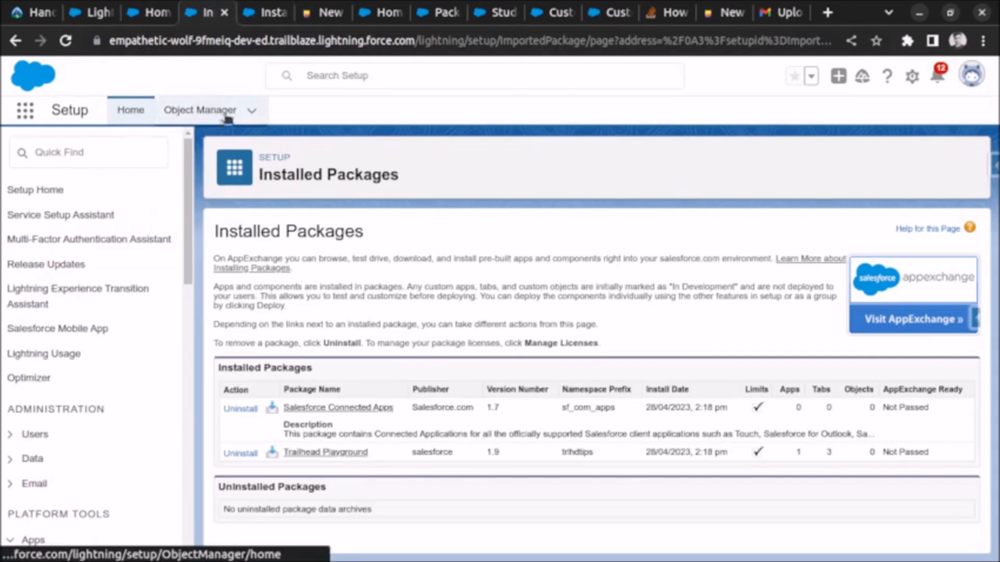
click(266, 15)
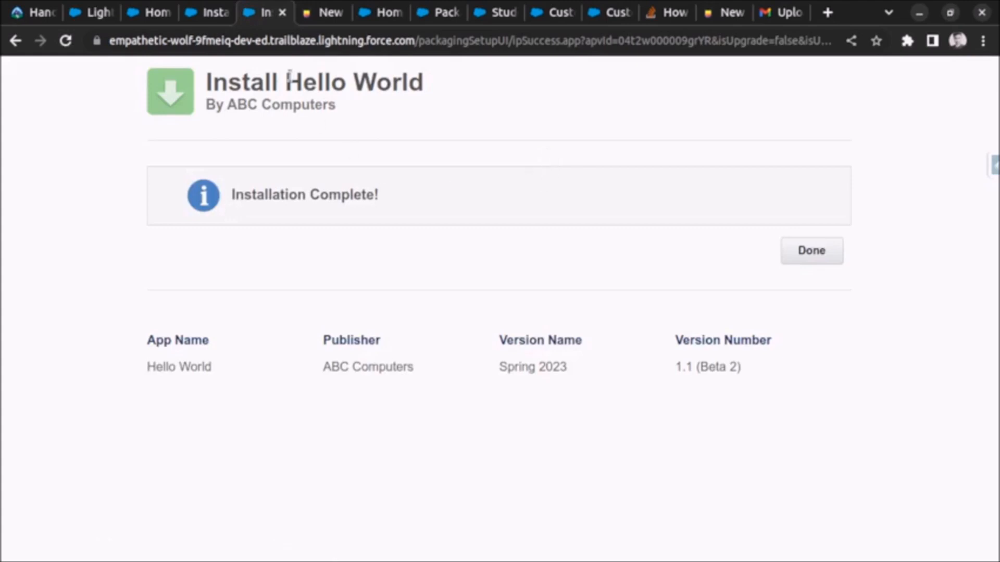
click(221, 13)
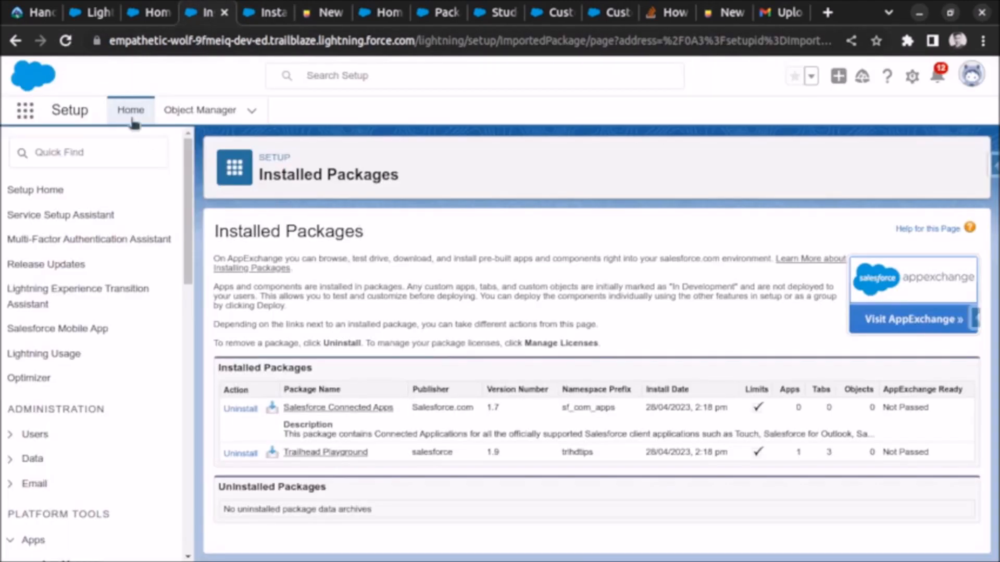
click(72, 44)
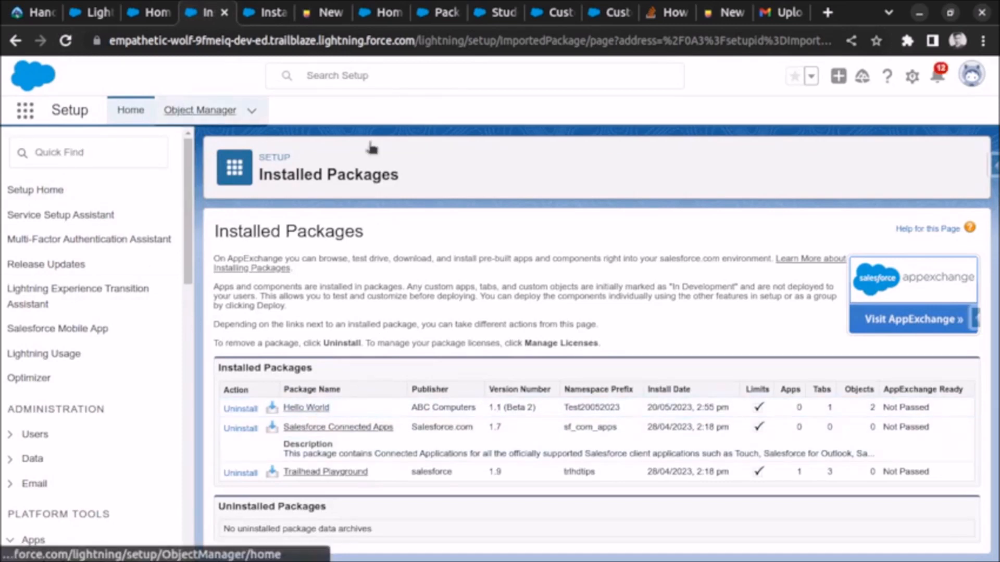
- Search the target org's Object Manager for "student" and examine the Student object's API name
click(199, 110)
click(727, 161)
text(student)
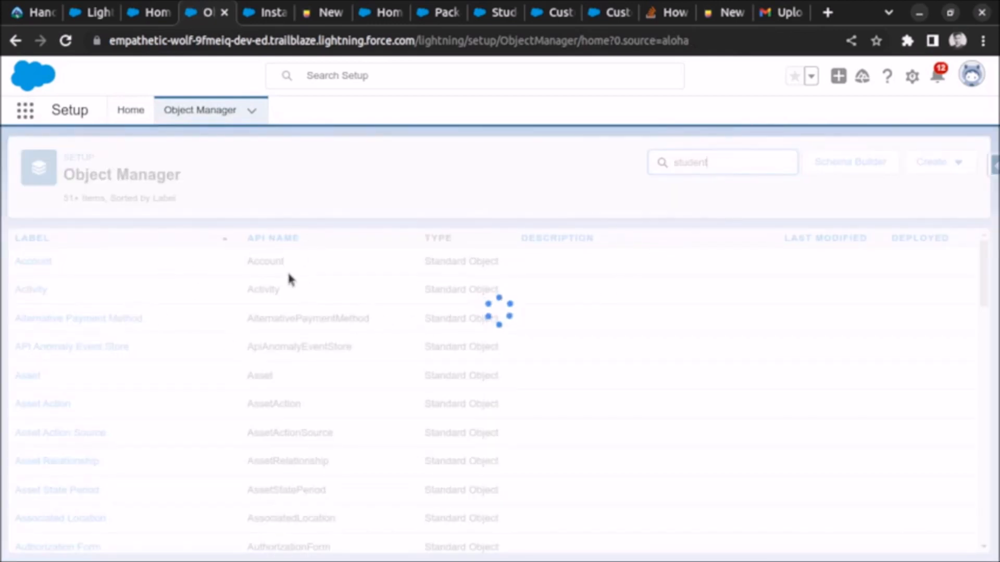
drag(101, 265, 233, 267)
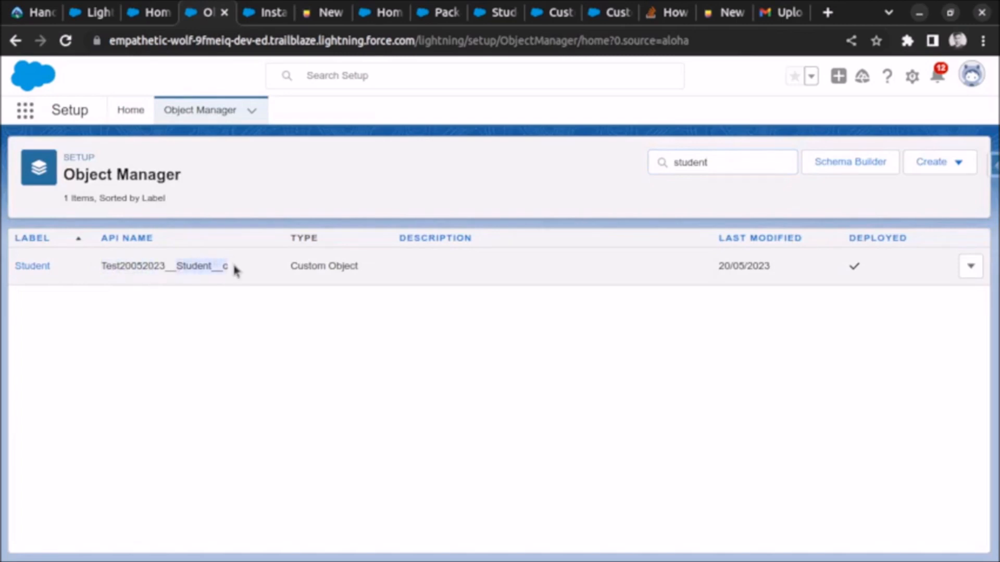
- Find Custom Settings in Setup, open the State definition, and examine the namespace prefix in its API name and custom fields
click(138, 111)
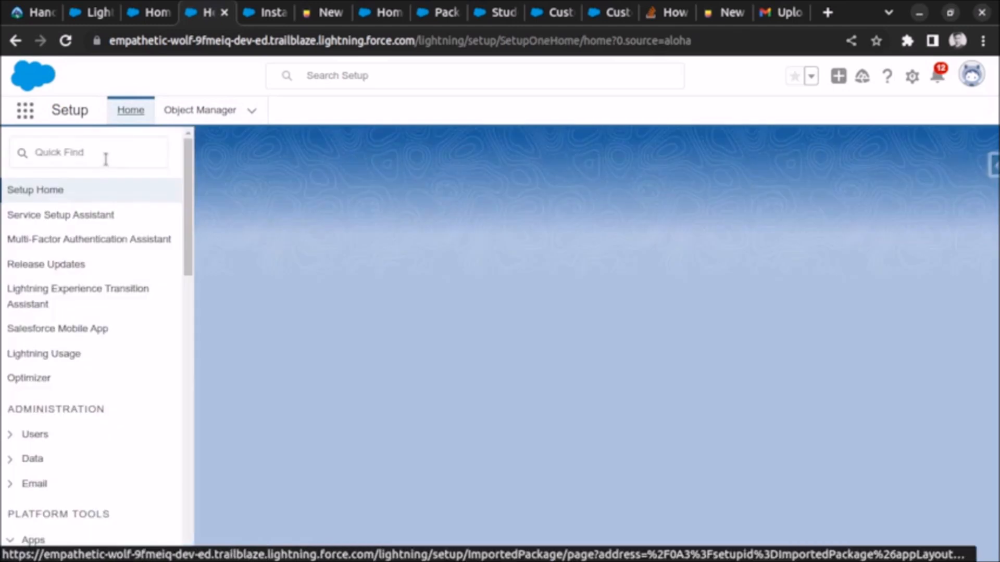
click(106, 158)
text(dustom setting)
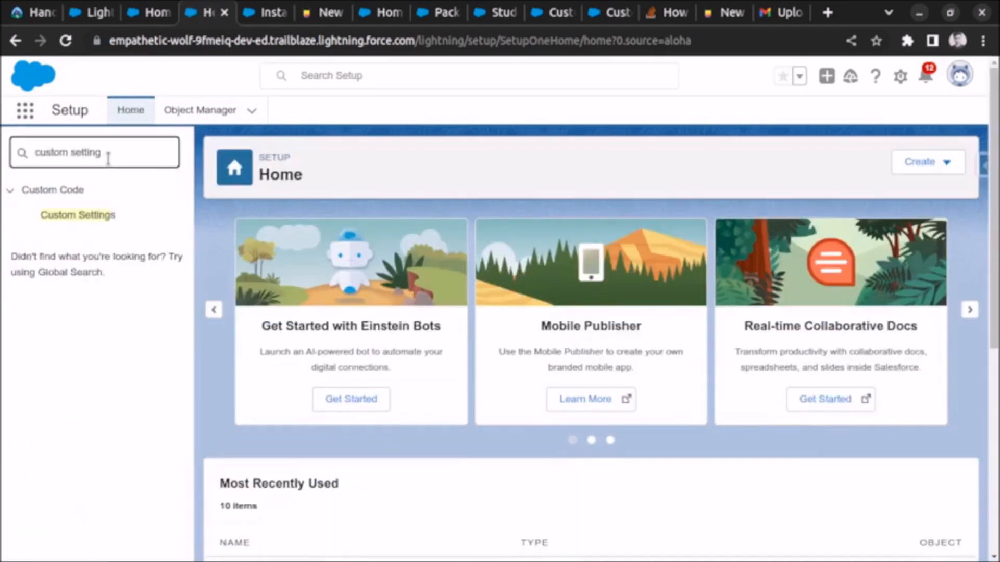
click(105, 219)
click(83, 217)
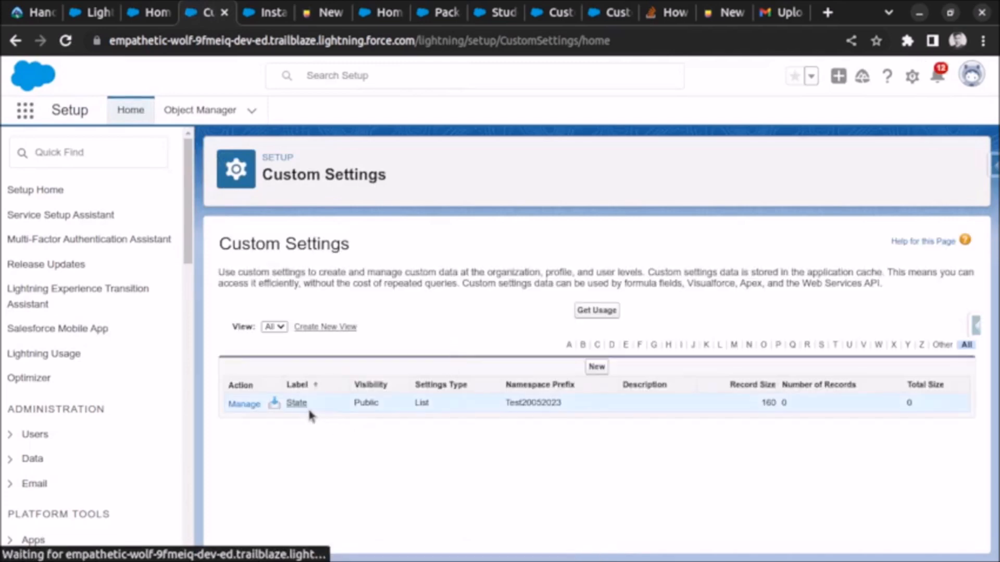
click(297, 403)
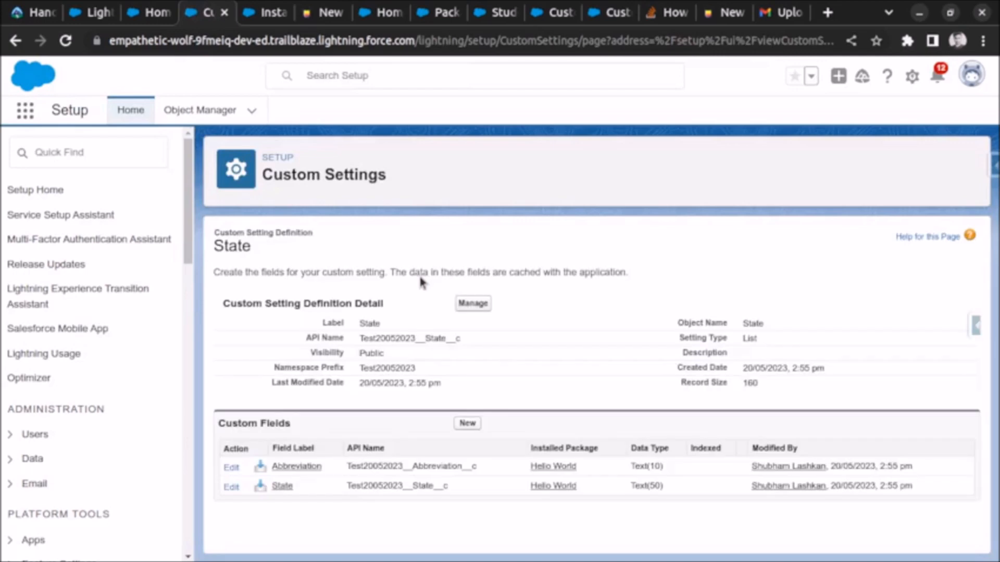
drag(366, 337, 401, 338)
drag(355, 466, 392, 485)
- Find the Tabs page in Setup and examine the Students tab under Custom Object Tabs
click(120, 152)
text(tabs)
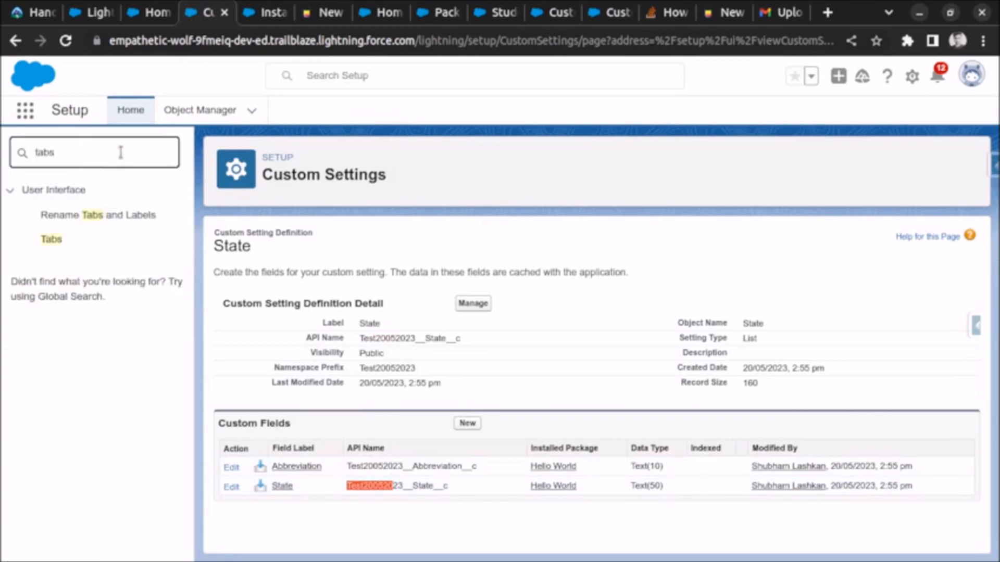
click(55, 237)
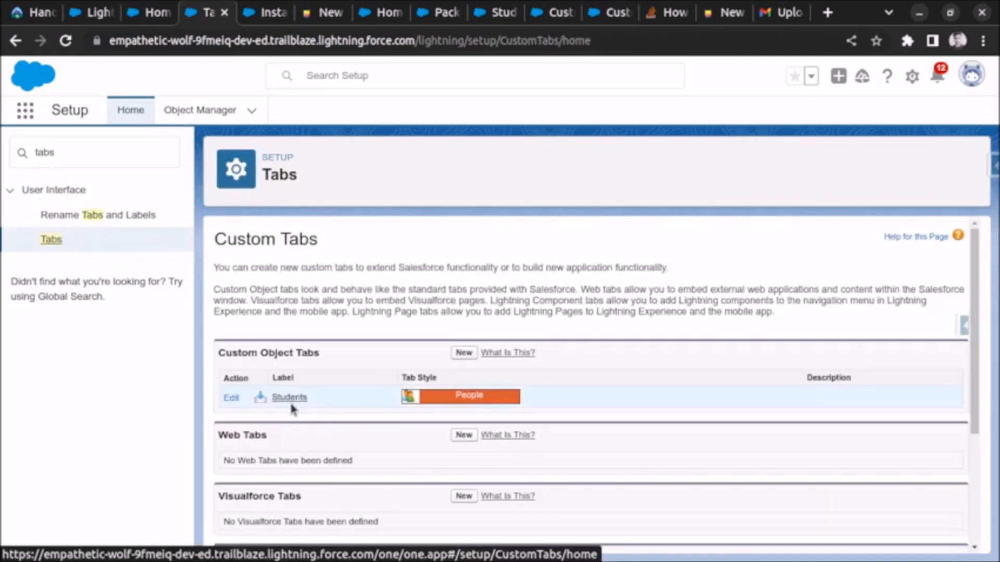